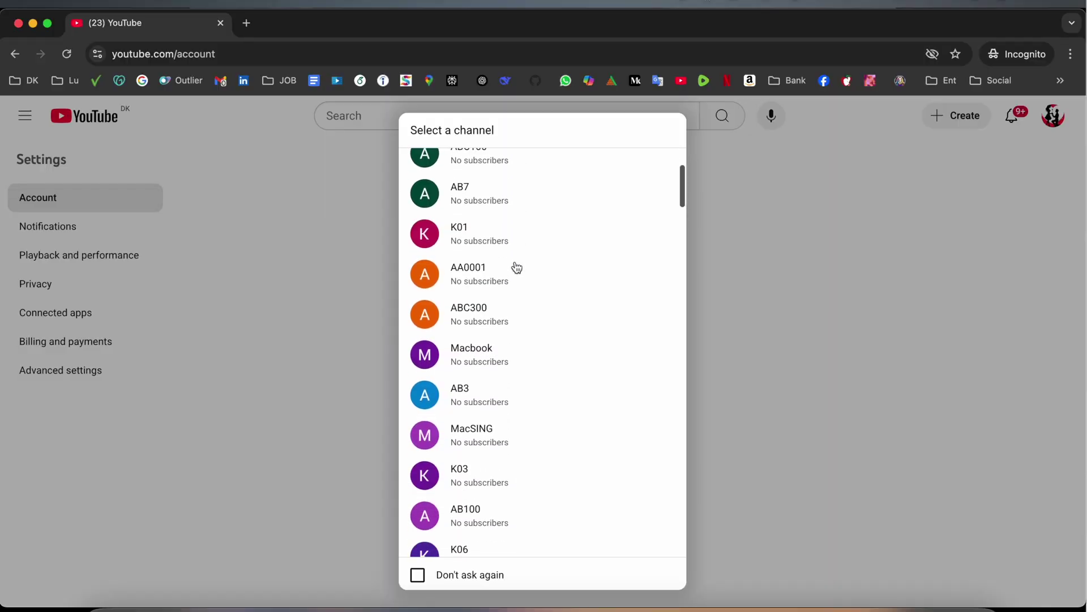
Step: Scroll down through the Select a channel list on the way to the YouTube home feed
scroll(516, 267, down, 4)
scroll(517, 267, down, 5)
scroll(516, 267, down, 3)
scroll(517, 268, down, 5)
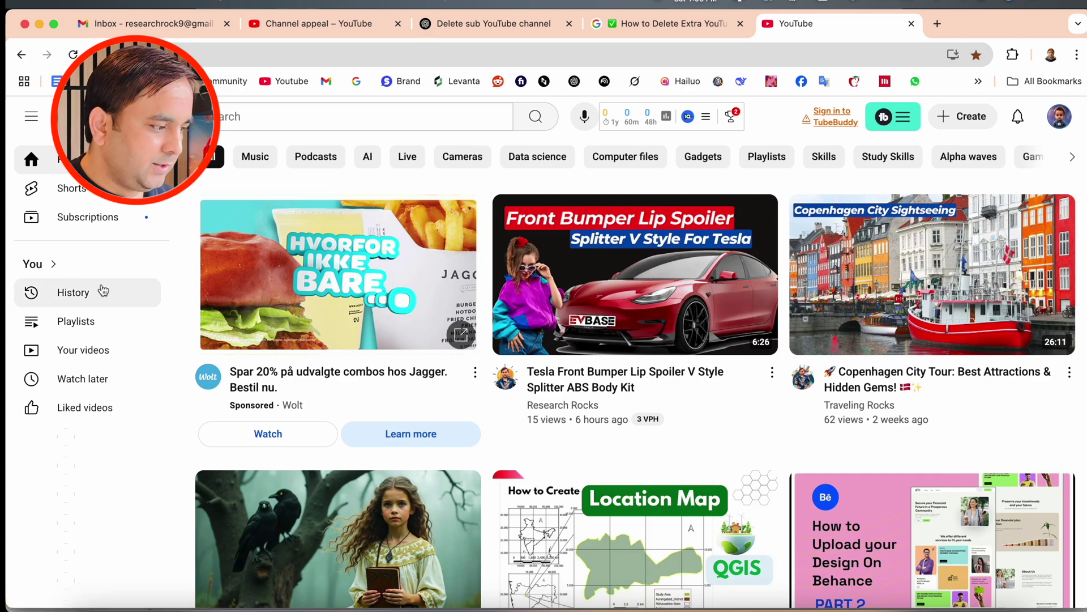
Step: Open unboxistry's Settings > Advanced settings and scroll down to the Delete channel option
scroll(102, 286, down, 3)
scroll(103, 290, down, 3)
scroll(101, 286, down, 5)
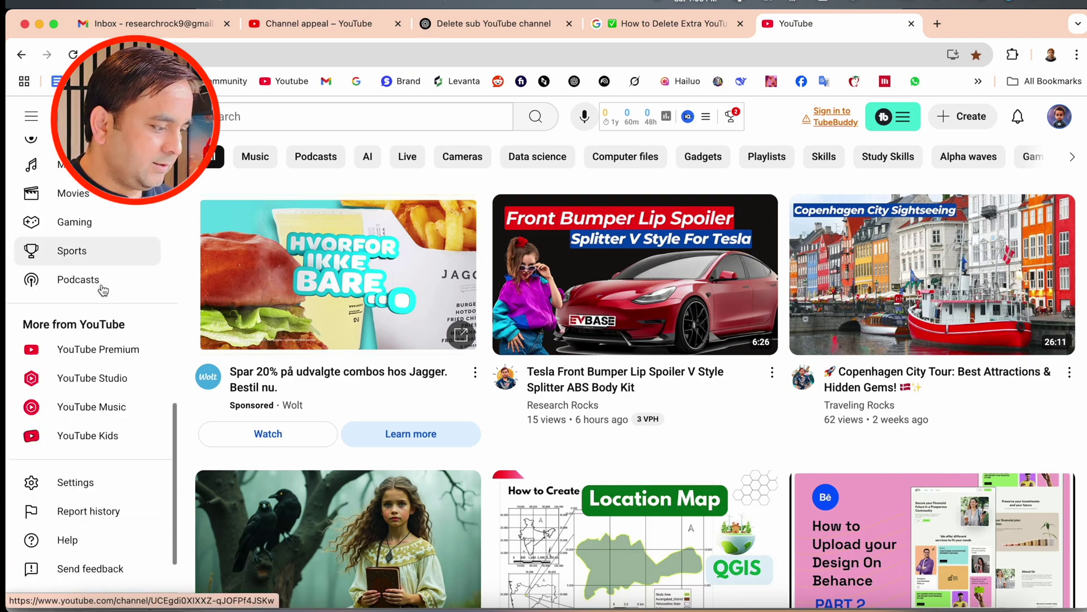
scroll(90, 346, down, 3)
click(85, 362)
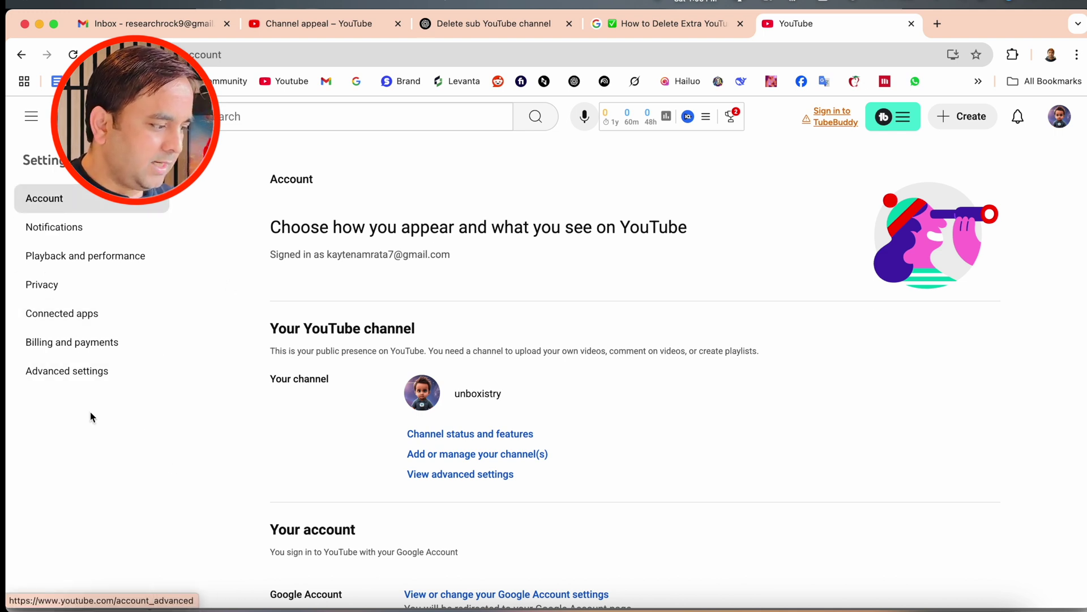
click(74, 383)
scroll(293, 400, down, 3)
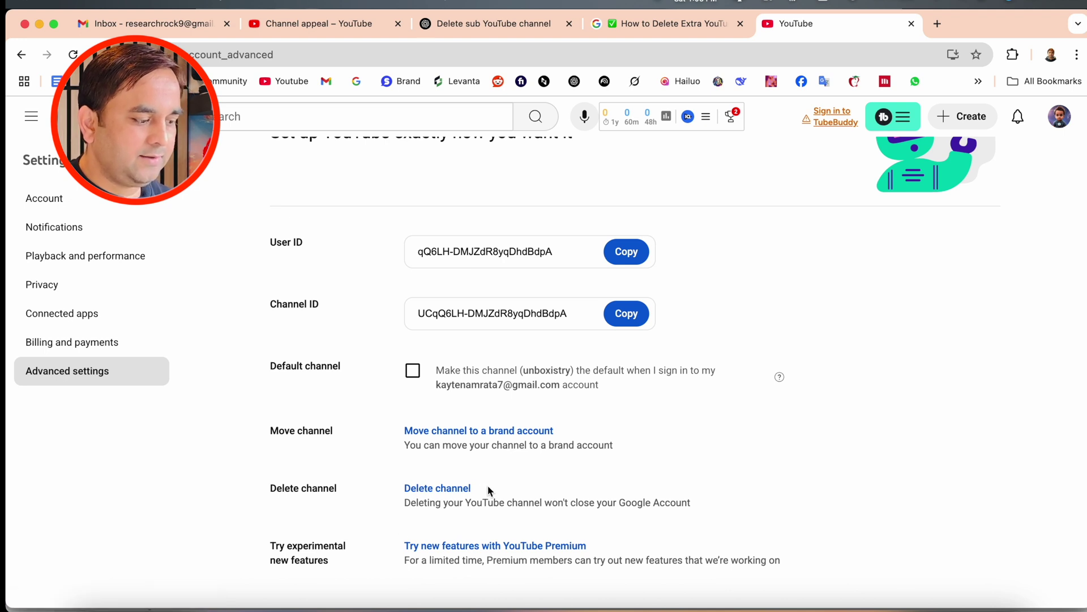
Step: Switch the signed-in channel to K002 and scroll to its channel deletion option
click(1060, 118)
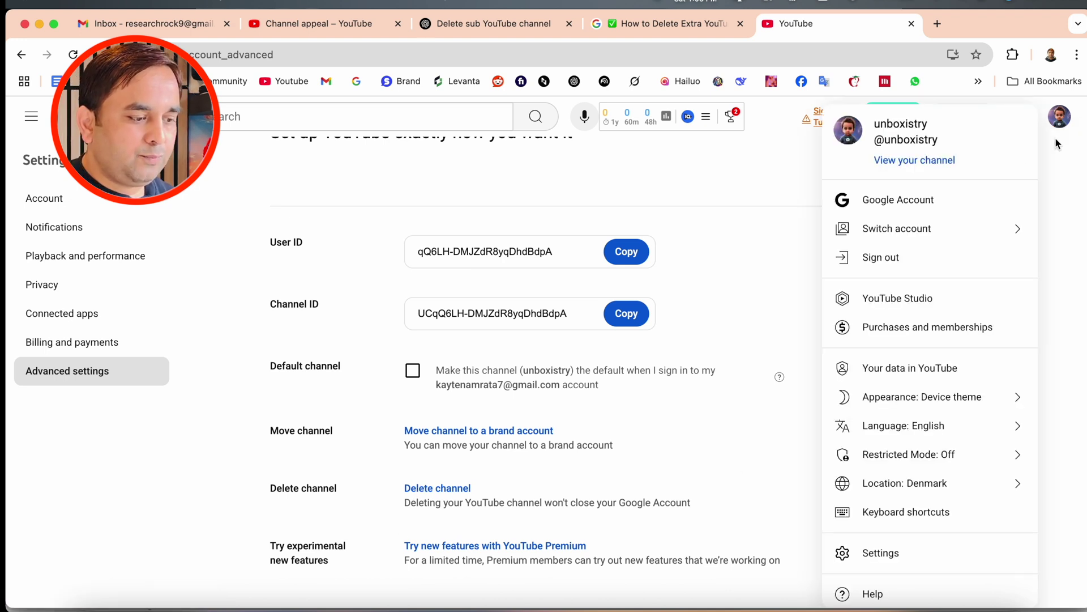
click(981, 227)
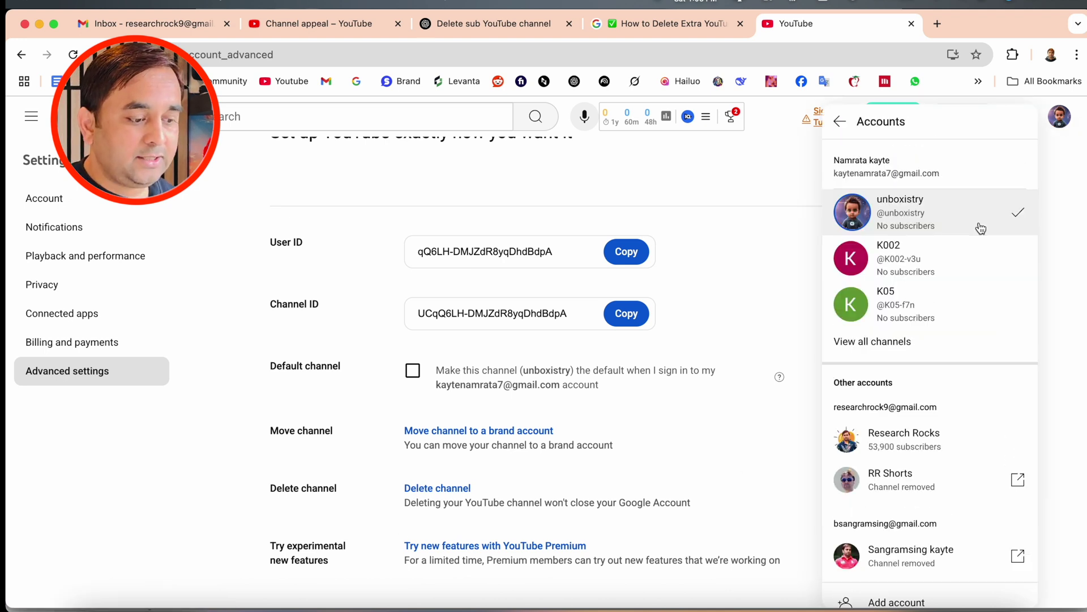
click(971, 270)
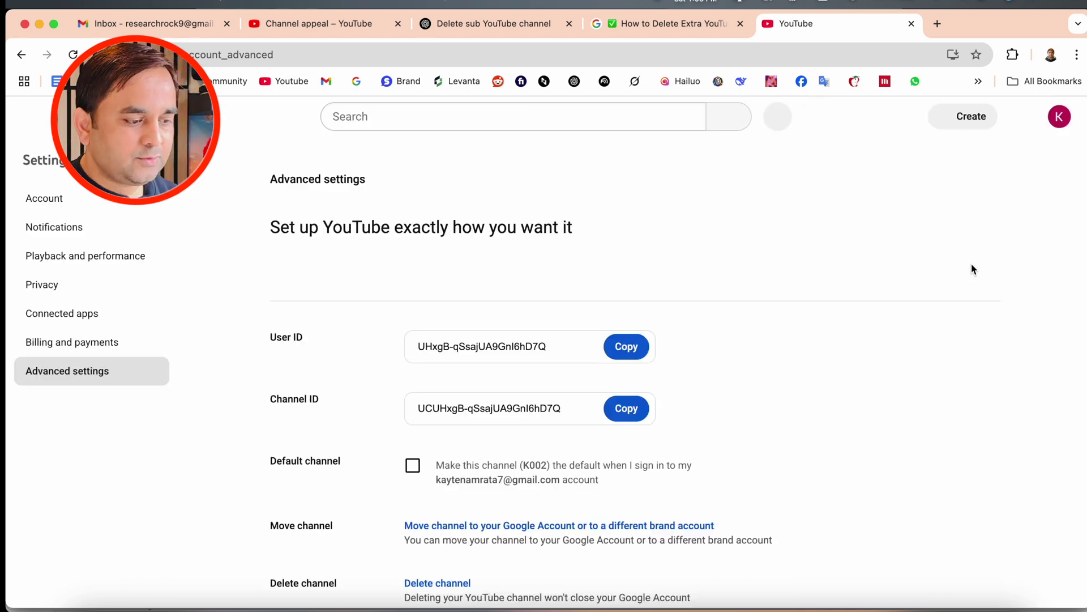
scroll(528, 431, down, 1)
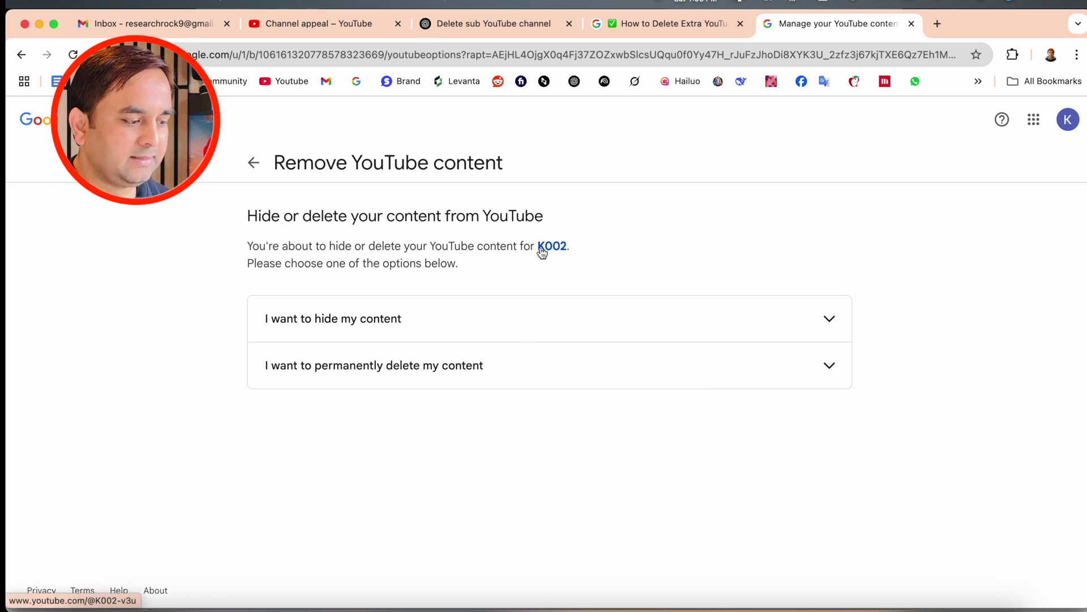
Step: Choose permanent deletion of K002's content and confirm it by entering the name K002
click(468, 370)
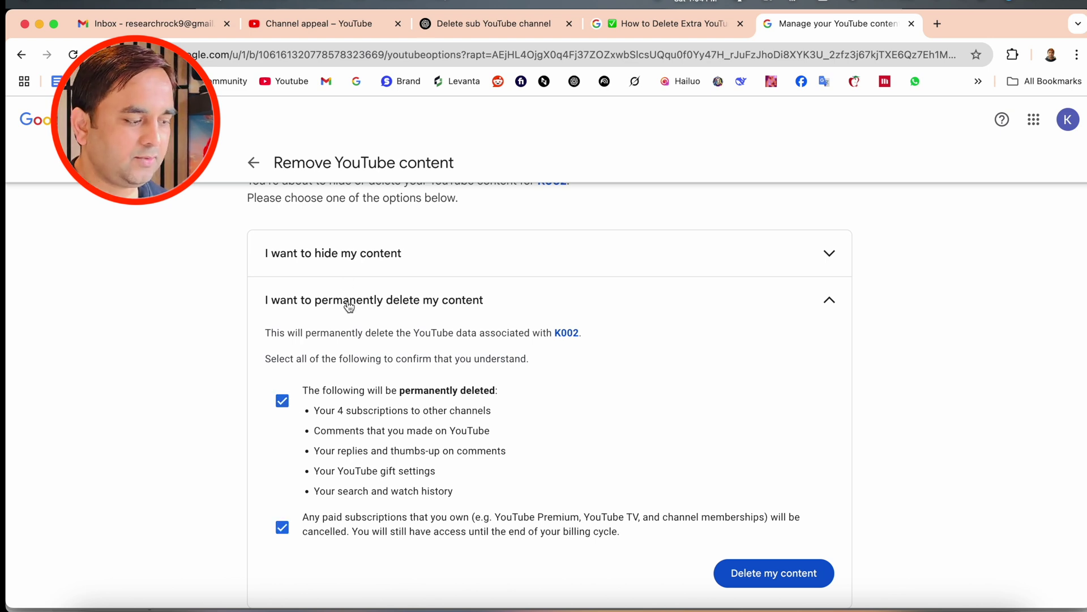
click(779, 577)
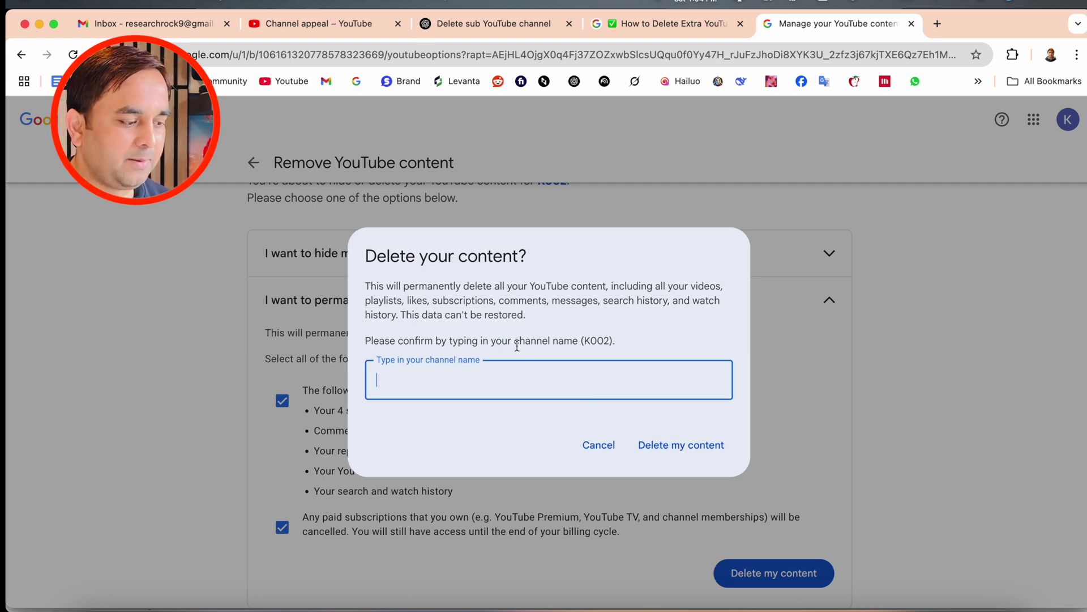
double_click(596, 340)
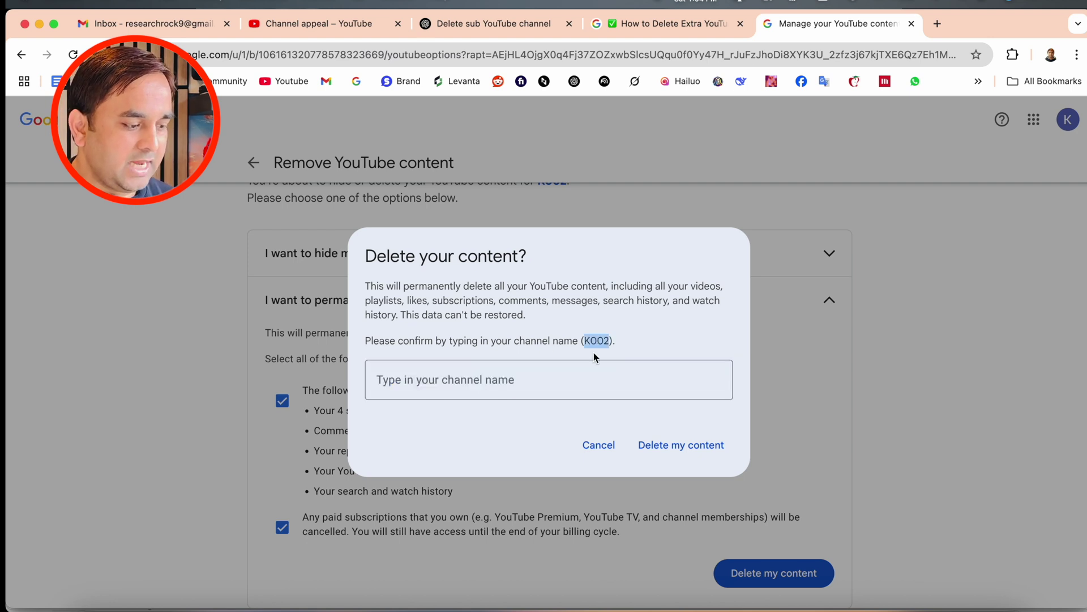
click(538, 374)
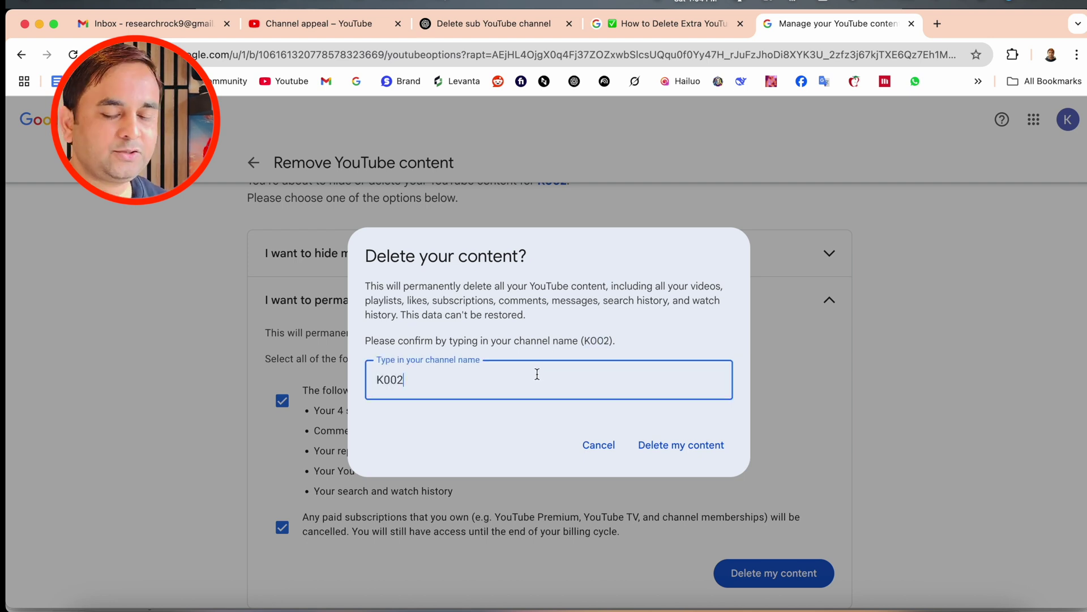
click(645, 445)
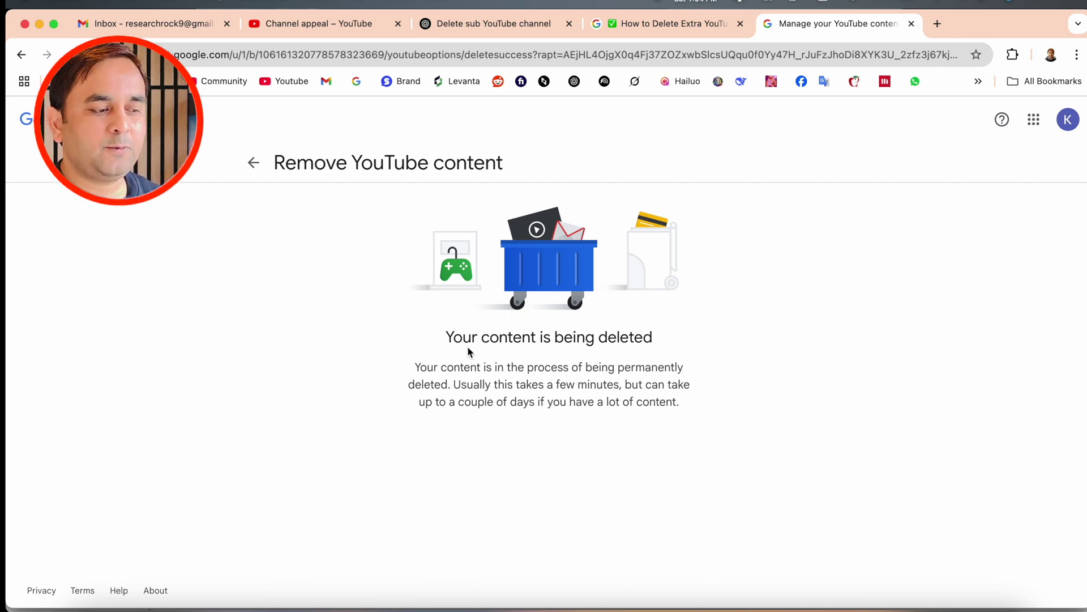
Step: Return to the YouTube home page and switch the account to the K05 channel
click(1068, 120)
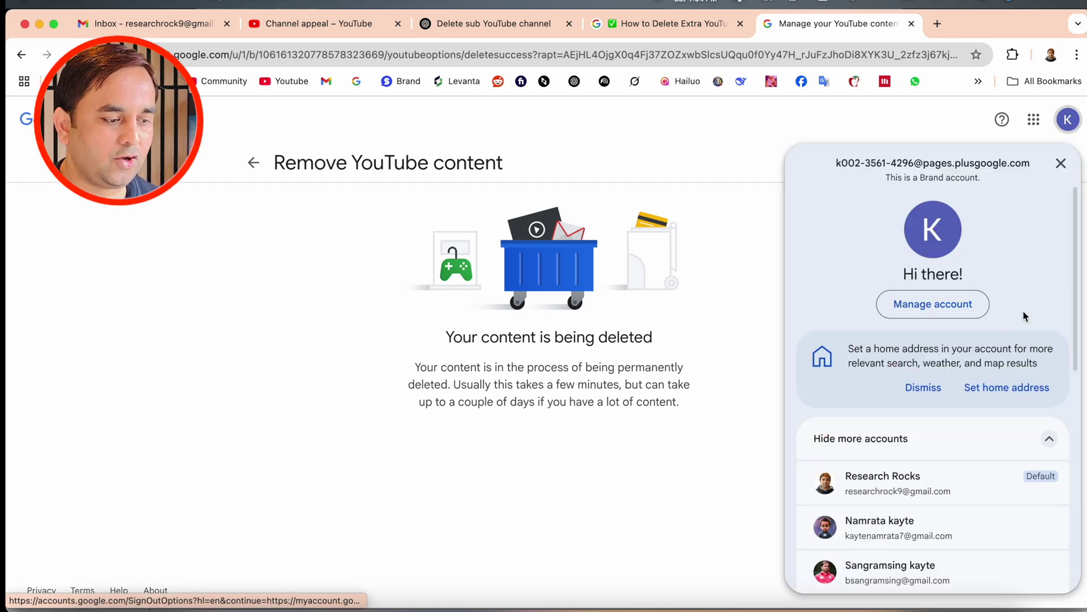
click(291, 85)
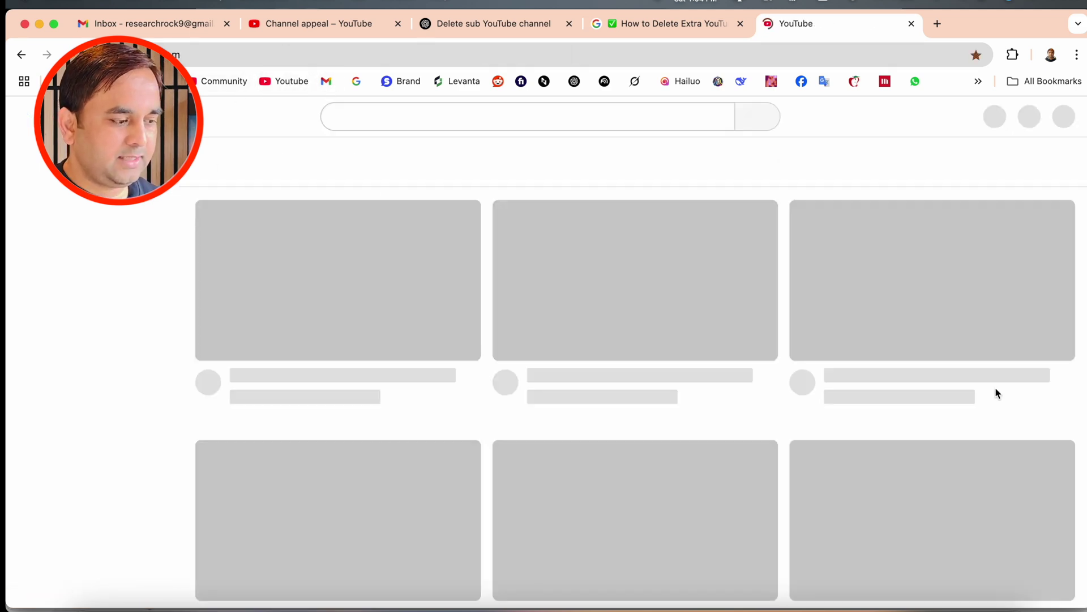
click(1059, 116)
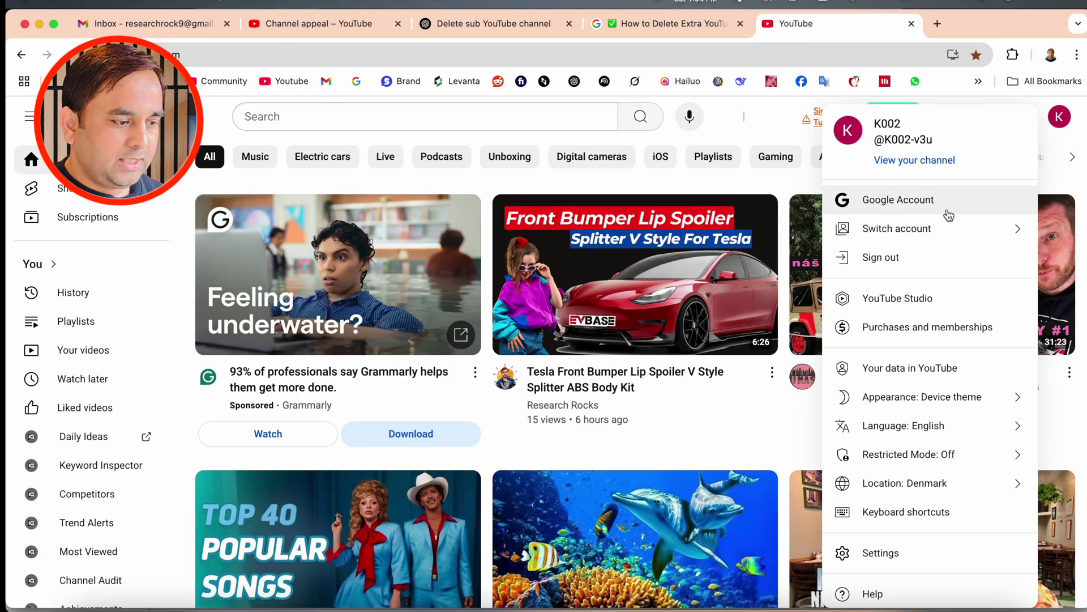
click(957, 231)
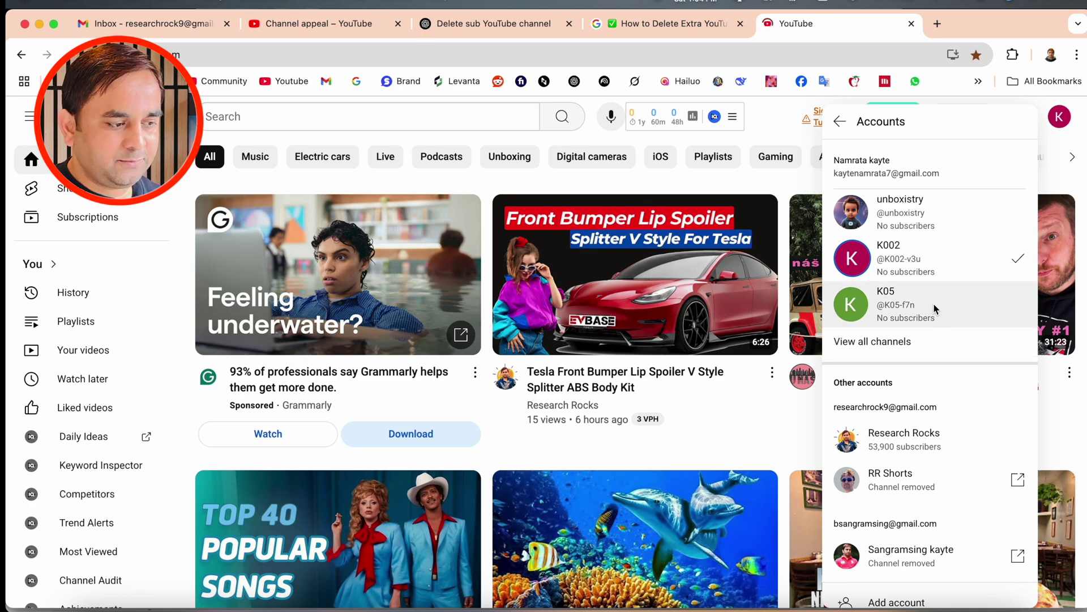
click(936, 309)
Step: Open K05's Settings and then its Advanced settings page
scroll(82, 487, down, 5)
scroll(82, 487, down, 5)
scroll(83, 487, down, 2)
scroll(82, 487, down, 4)
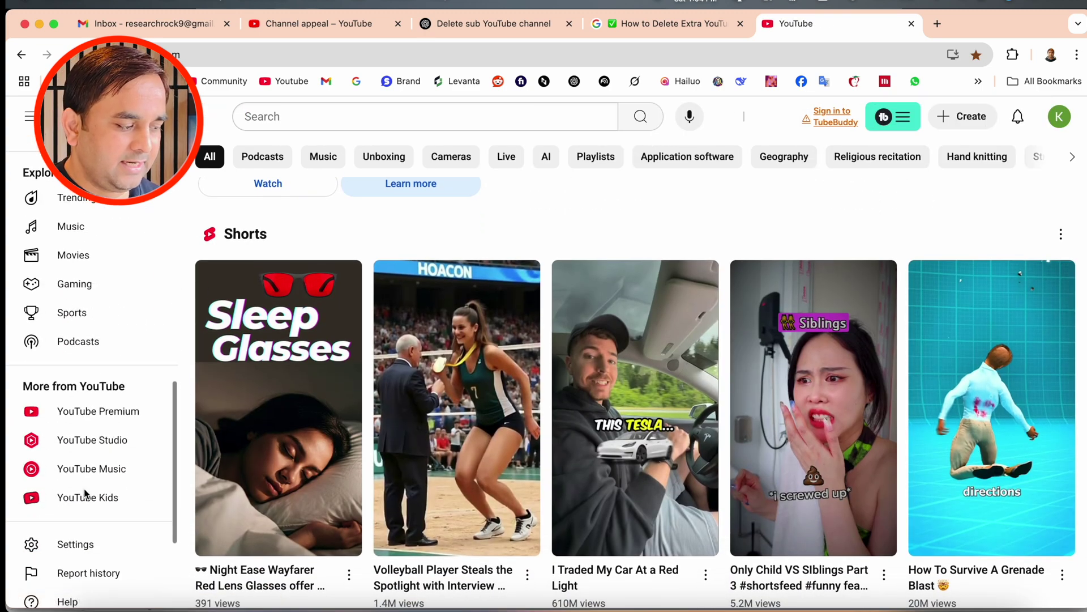
click(89, 548)
scroll(466, 234, down, 3)
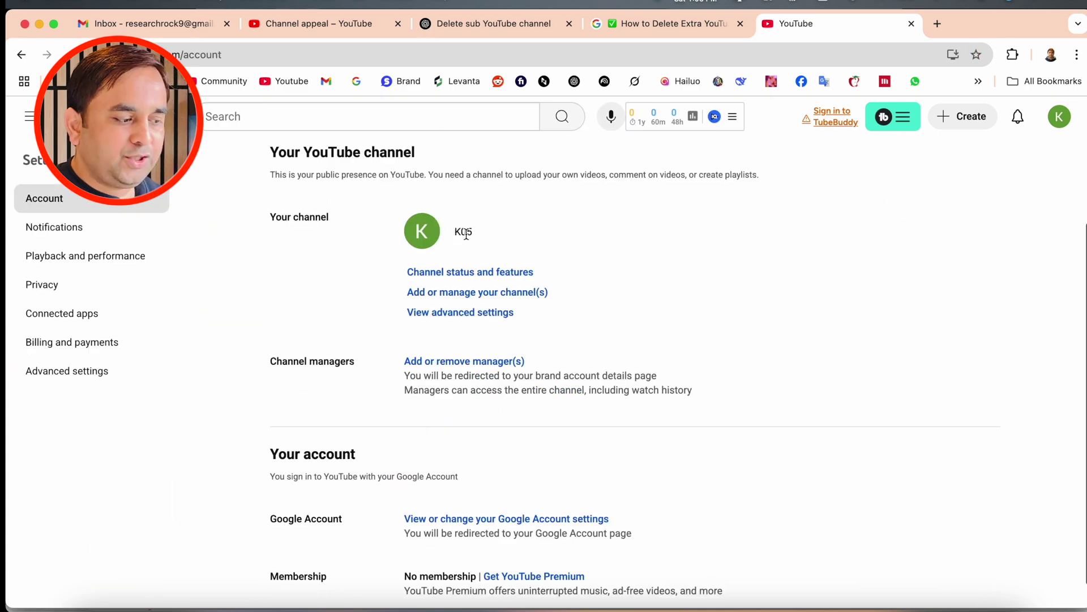
scroll(474, 431, down, 1)
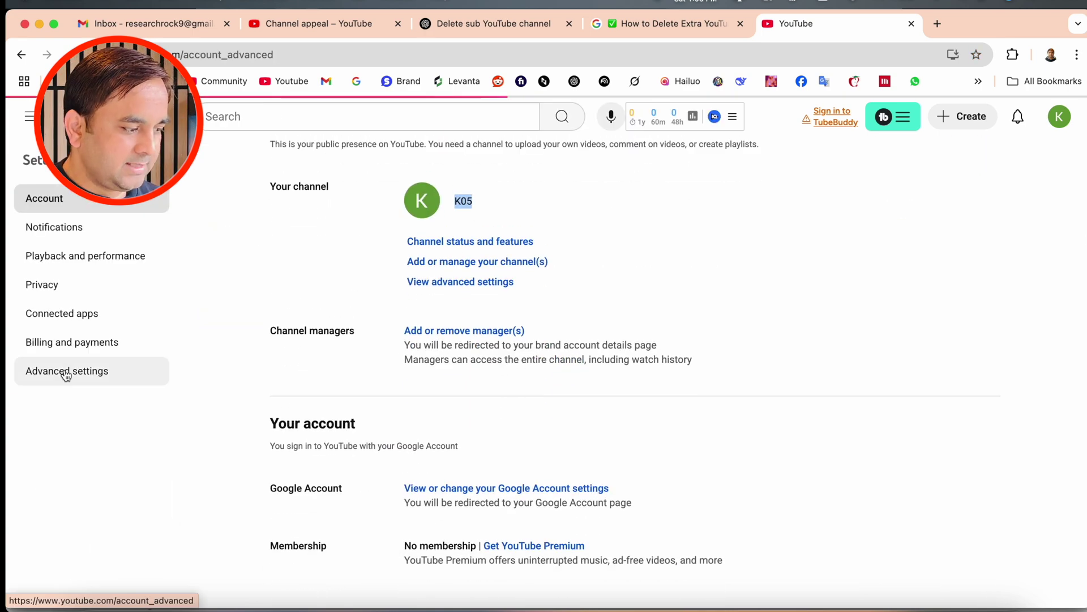
click(65, 374)
Step: Permanently delete K05's content, acknowledging what will be lost and confirming
click(425, 551)
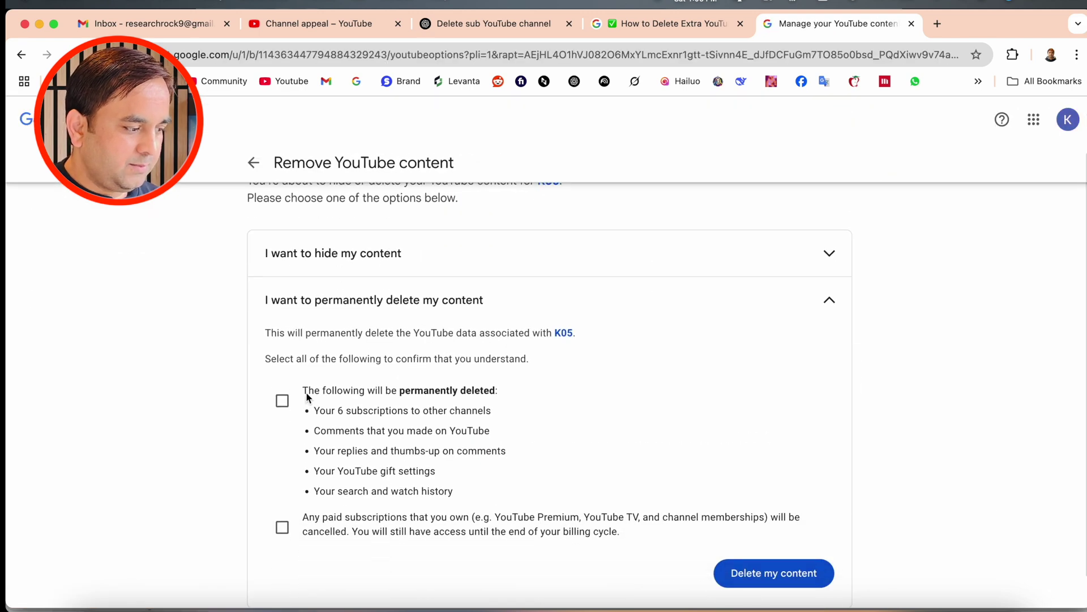
click(282, 527)
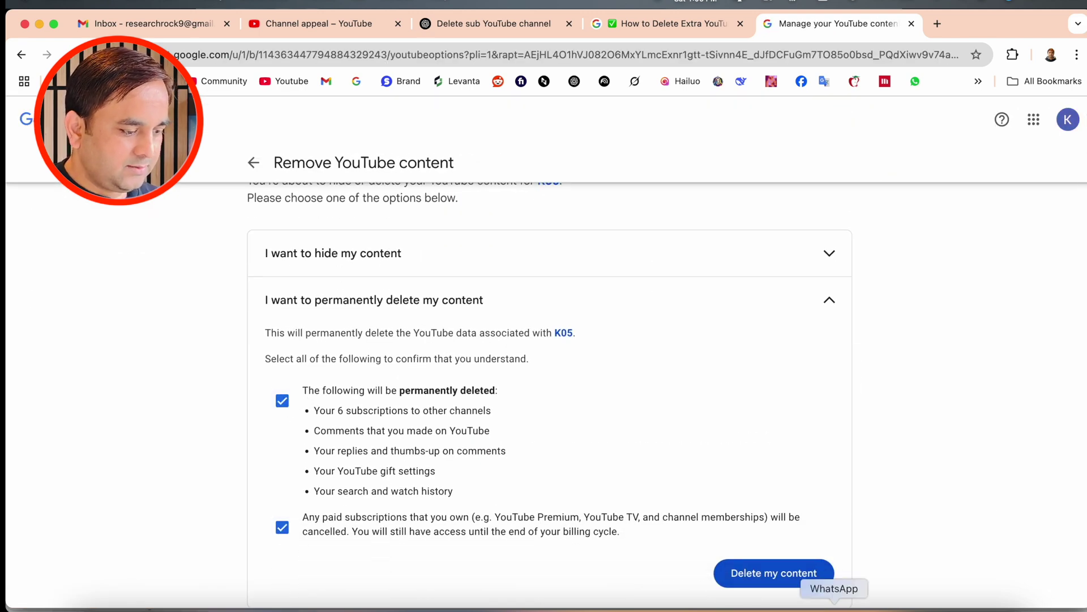
click(792, 574)
text(K05)
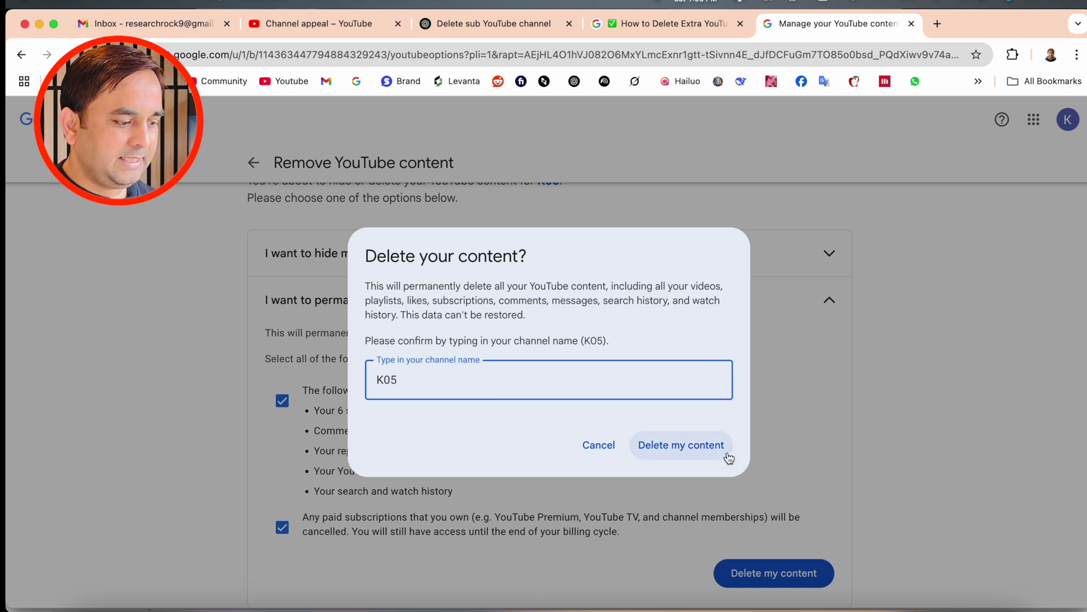
click(713, 454)
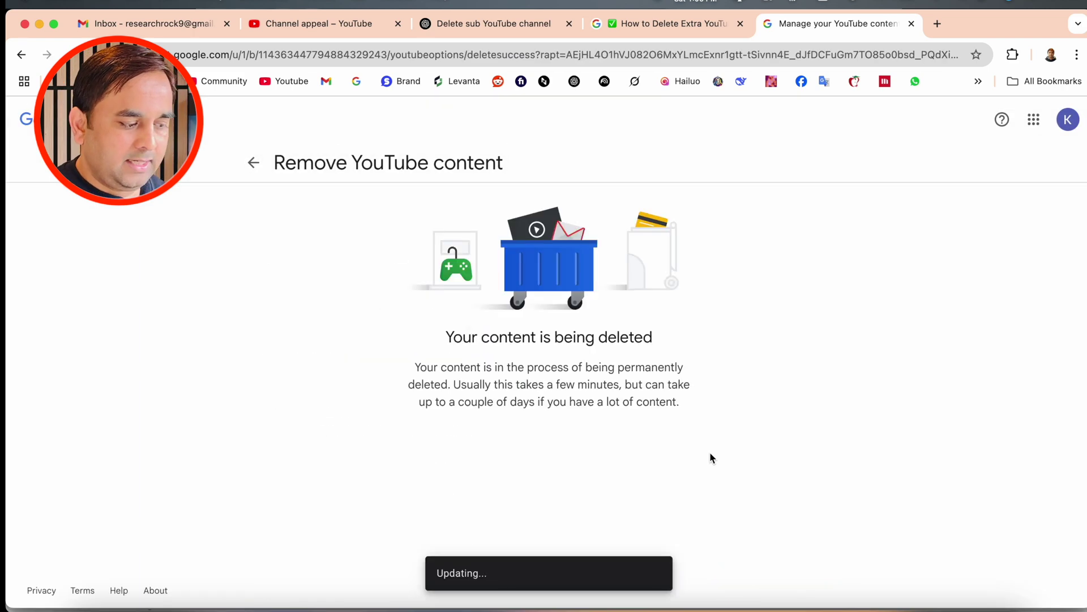
Step: Back on YouTube, view all channels to confirm only unboxistry and K05 remain
click(1068, 119)
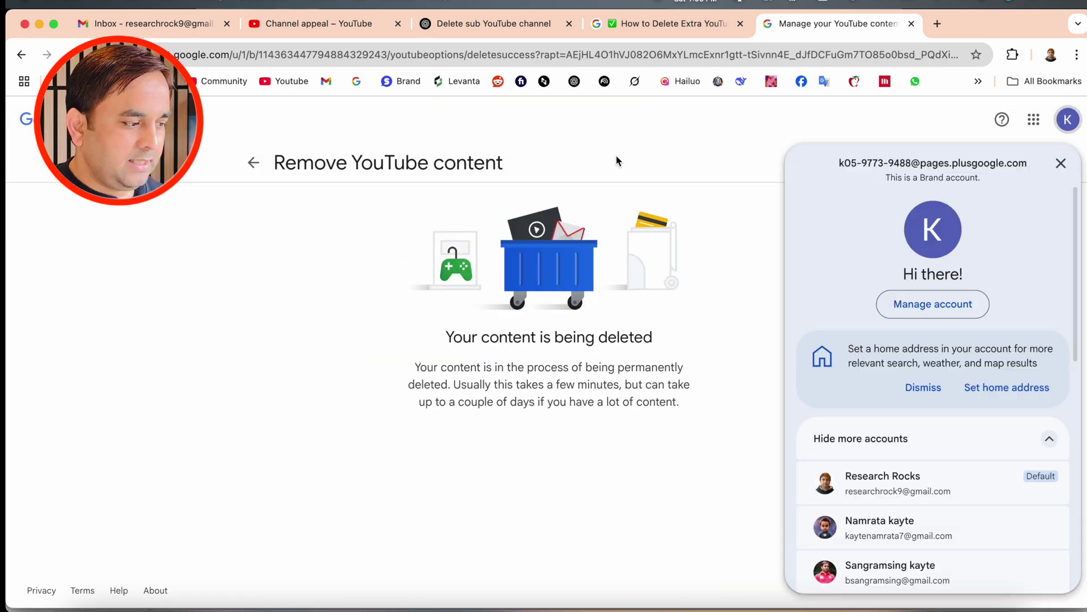
click(614, 163)
click(269, 78)
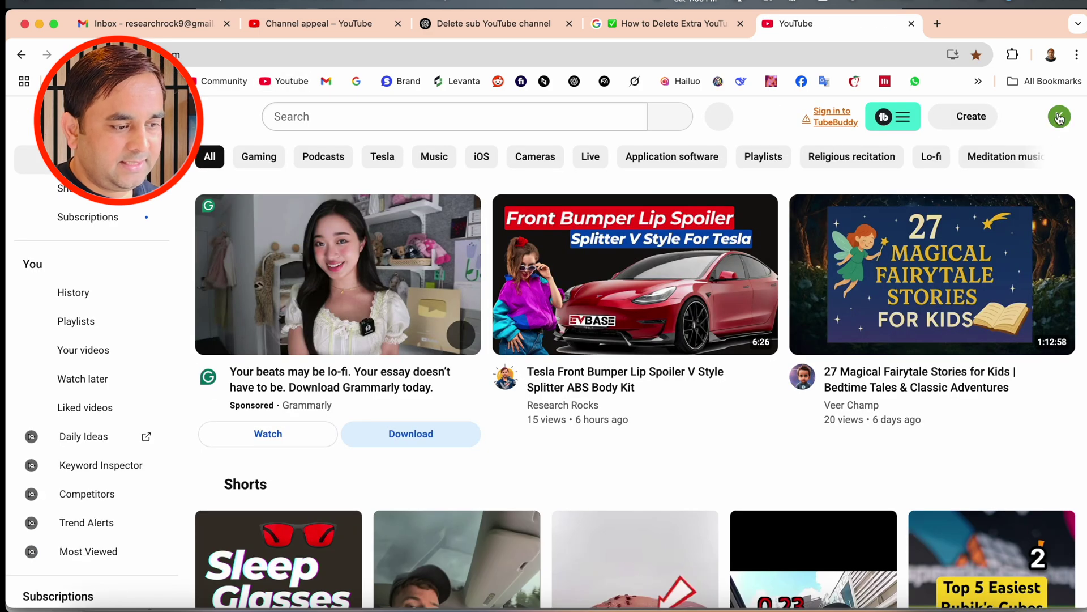
click(1059, 118)
click(1014, 226)
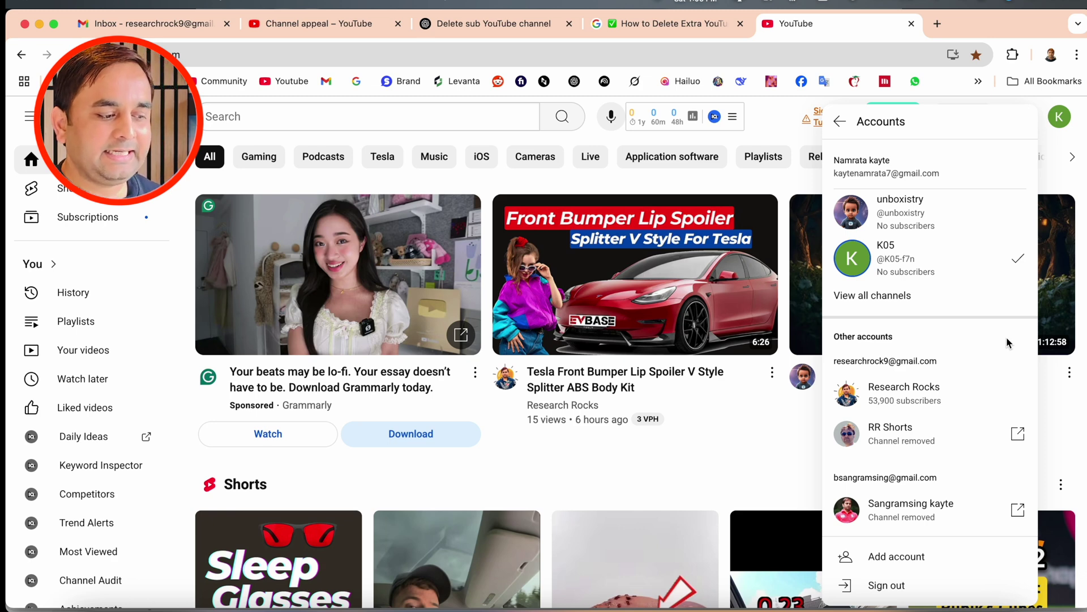
click(895, 297)
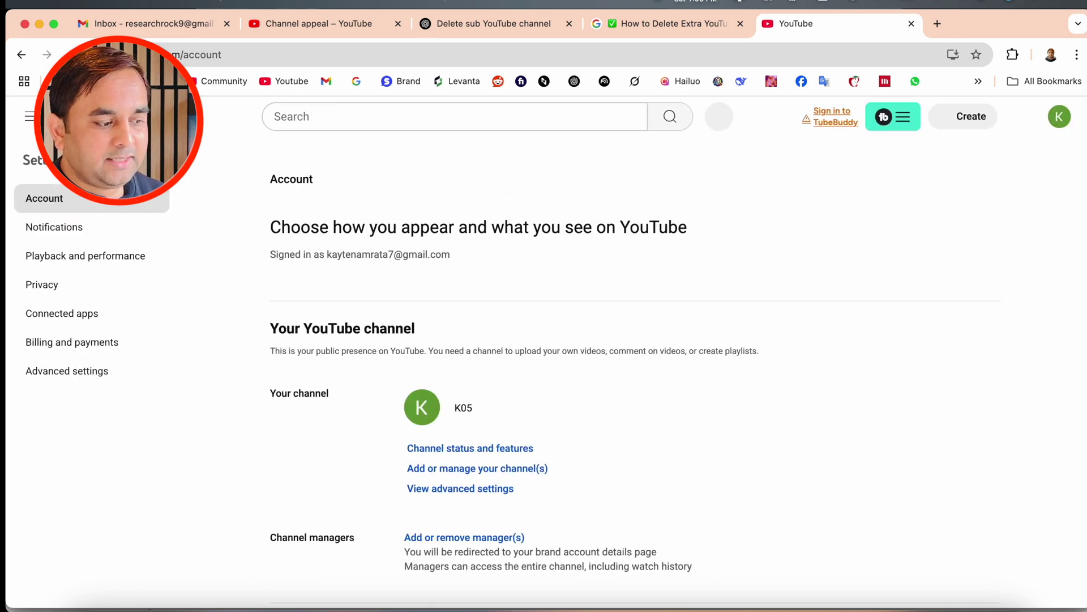
Step: Switch the current channel from K05 to unboxistry via the avatar menu
click(1060, 116)
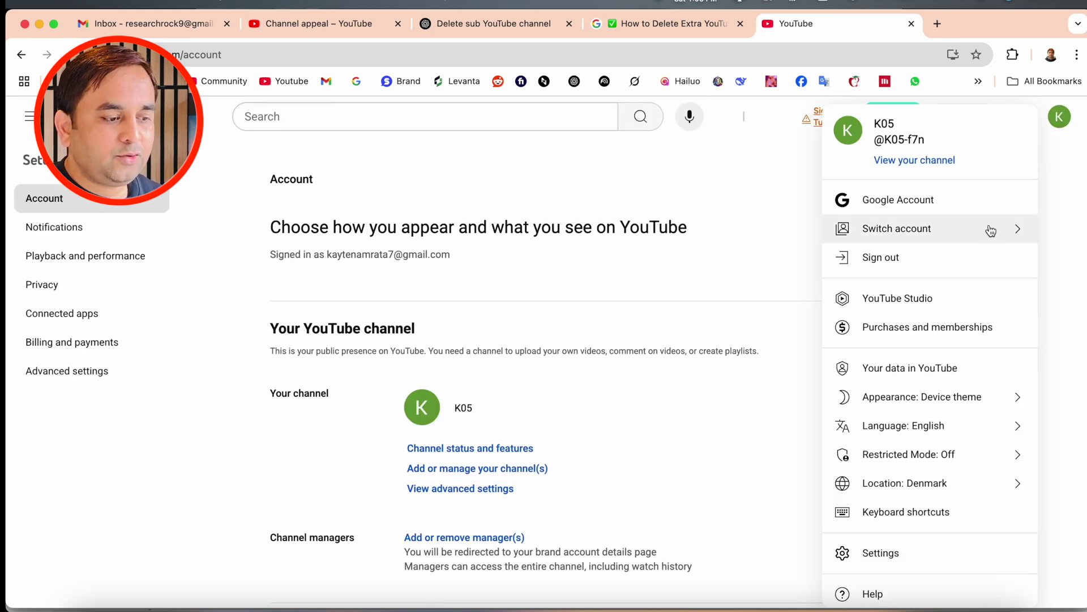
click(991, 229)
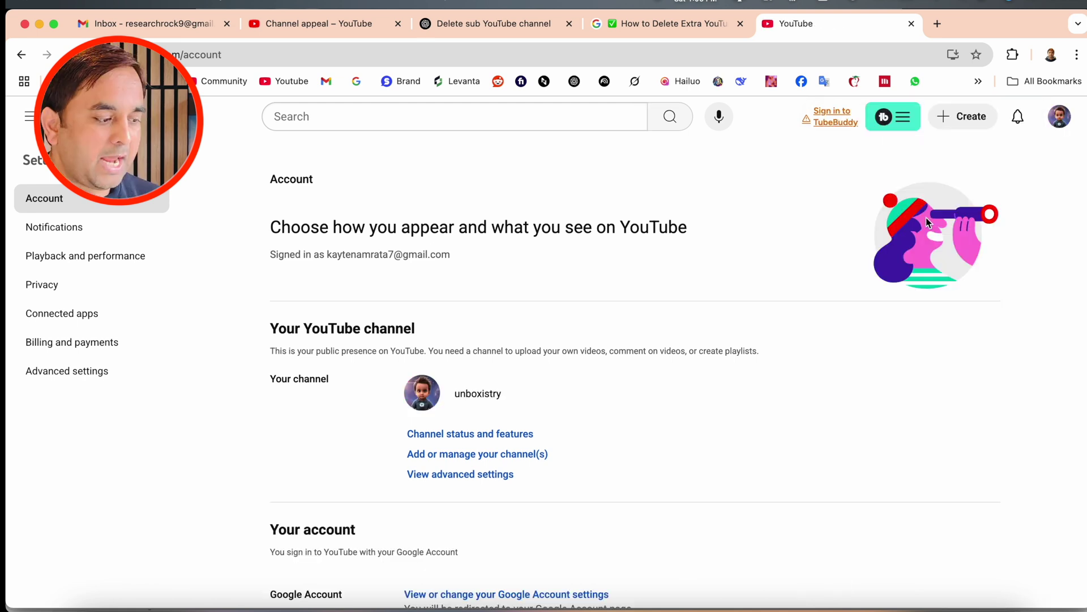